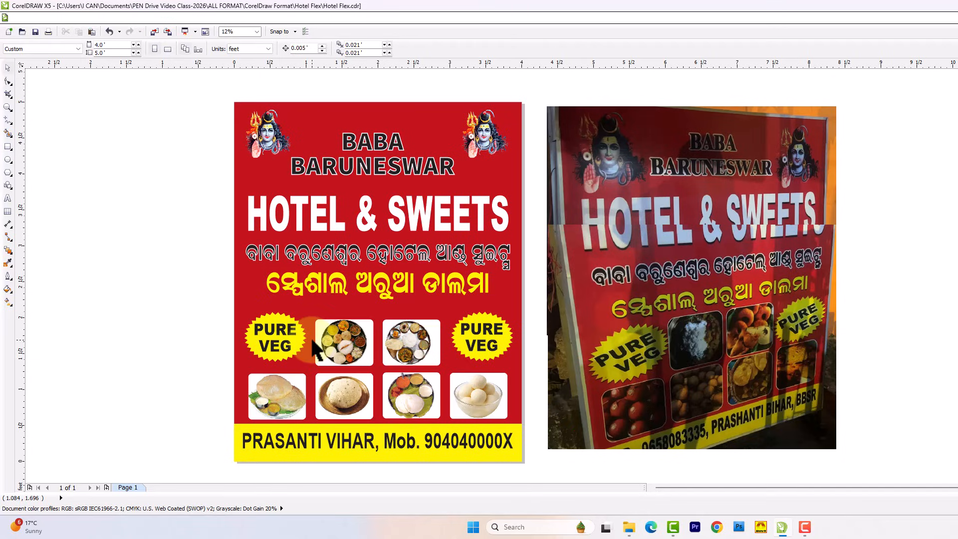
Move the yellow starburst behind the first PURE VEG text off the page and fill it blue.
scroll(284, 355, up, 2)
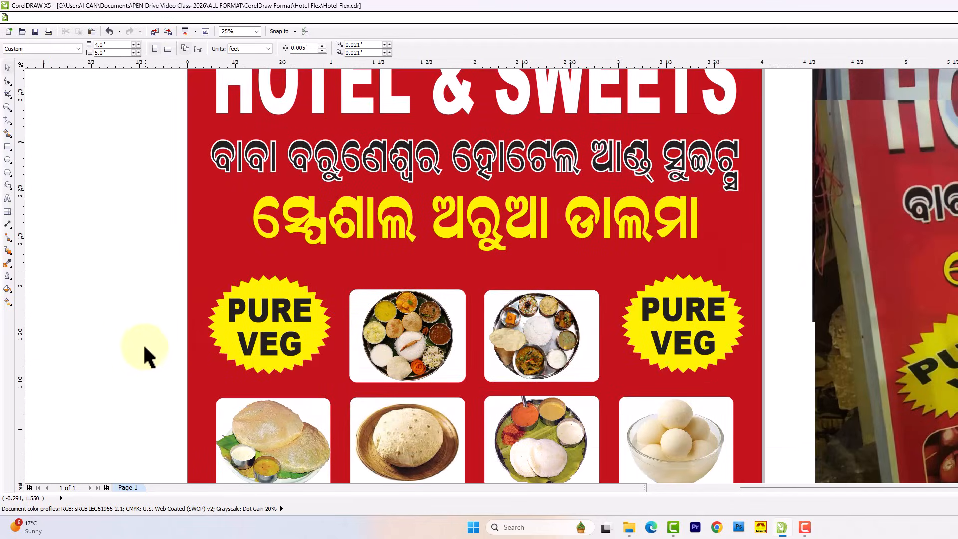
click(257, 277)
drag(258, 275, 112, 221)
click(957, 224)
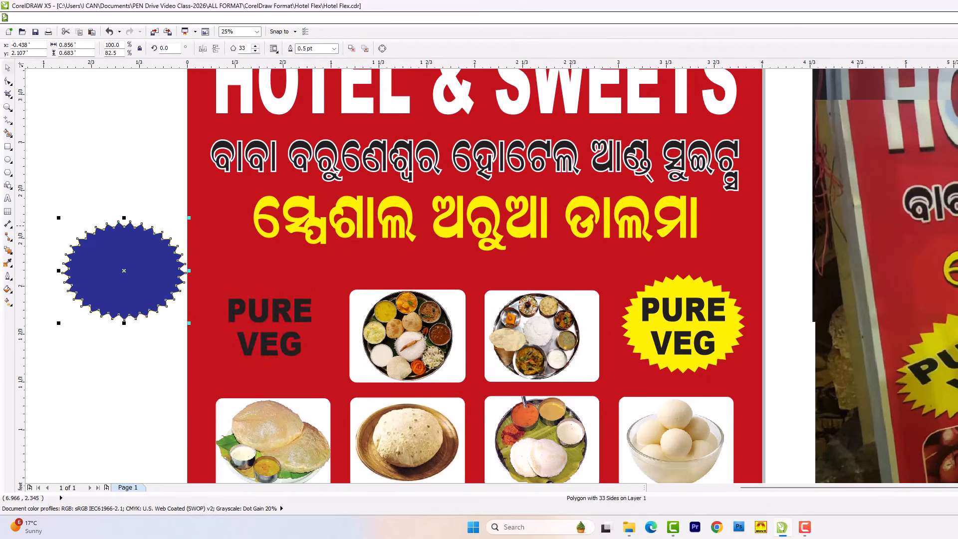
click(90, 149)
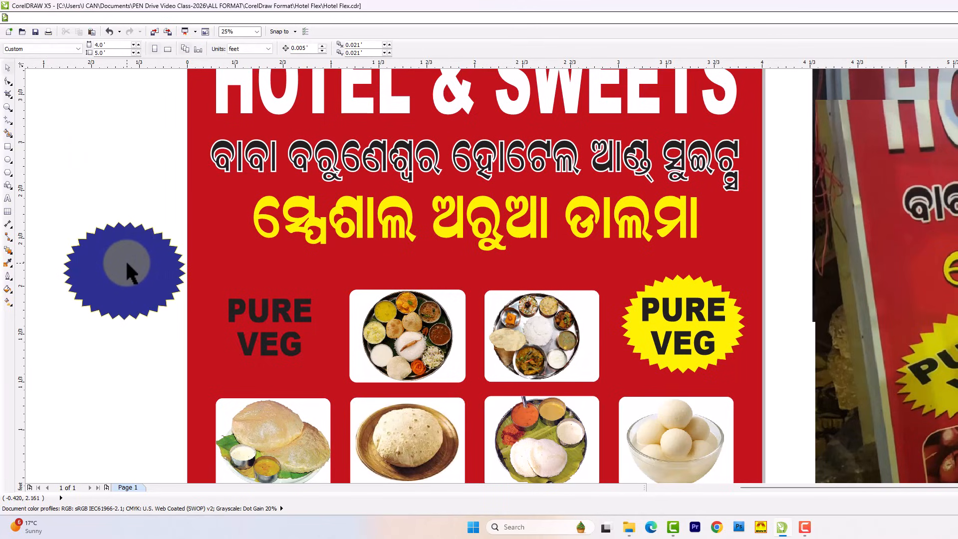
Move the six food pictures out of their white frames onto the empty area beside the page.
scroll(125, 259, down, 1)
scroll(154, 299, up, 1)
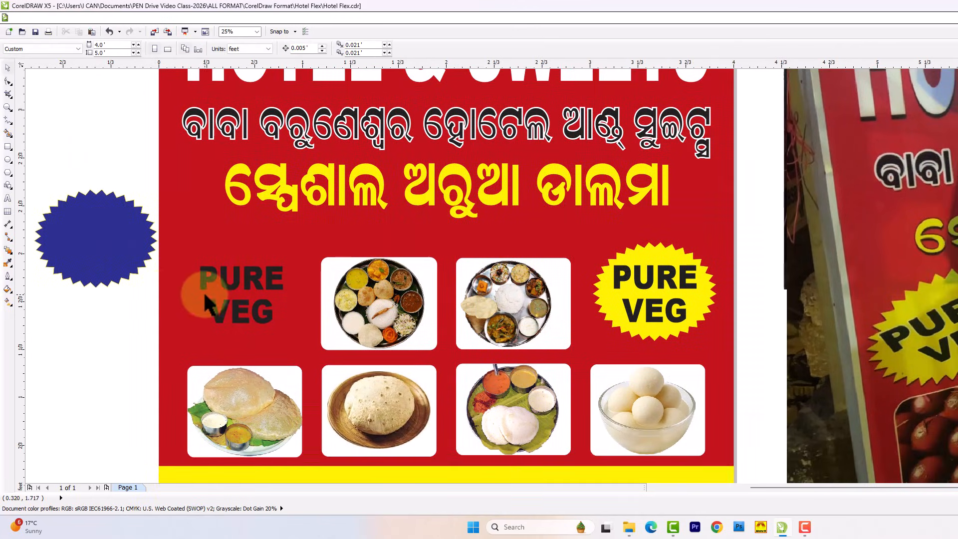
click(362, 310)
drag(361, 309, 80, 353)
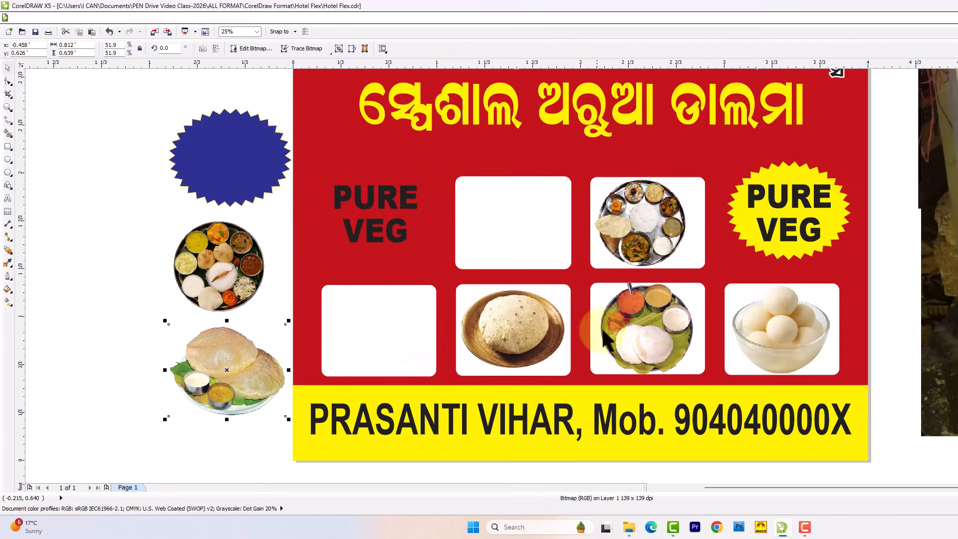
drag(526, 322, 135, 213)
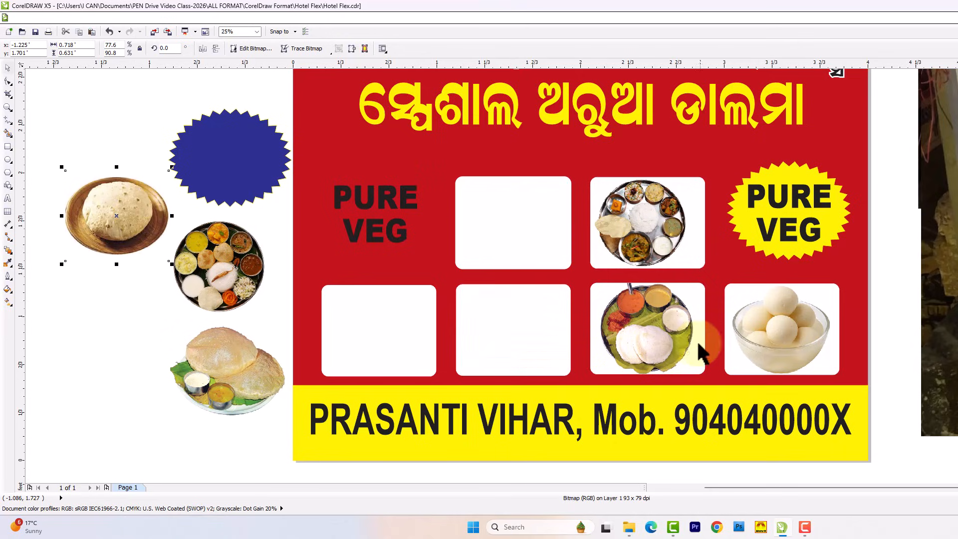
drag(647, 343, 107, 325)
click(696, 332)
drag(774, 331, 93, 427)
drag(664, 244, 115, 133)
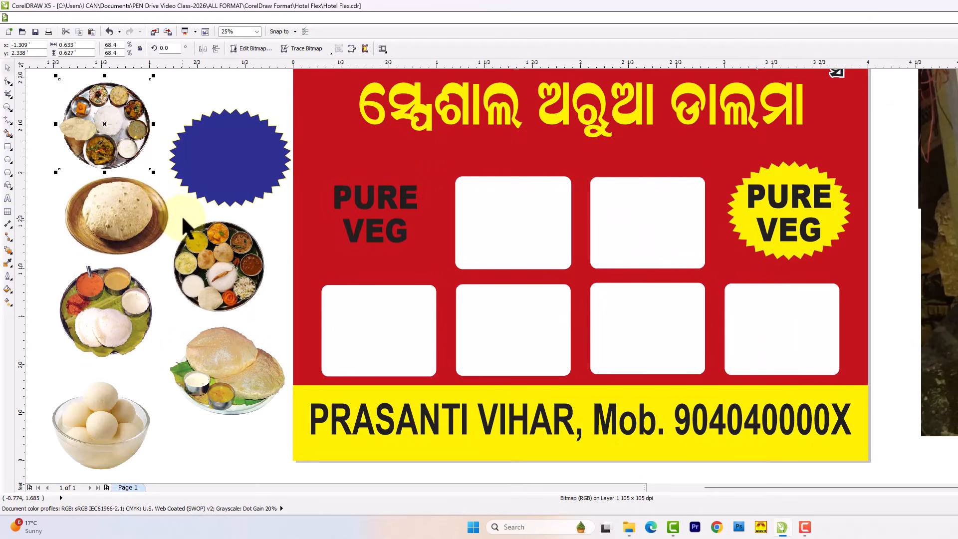
Discard the moved objects by restoring the flyer to its last saved version.
scroll(132, 219, up, 2)
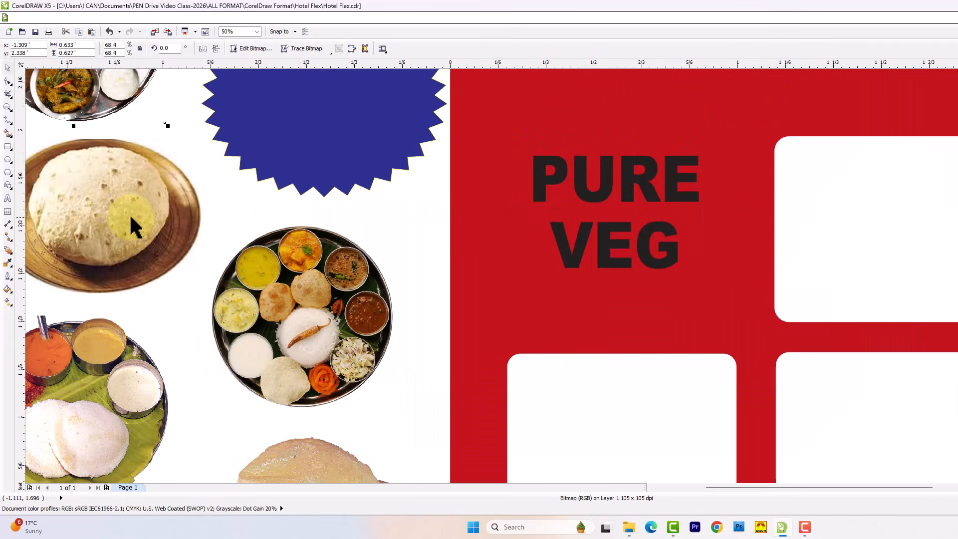
scroll(257, 247, down, 2)
click(83, 199)
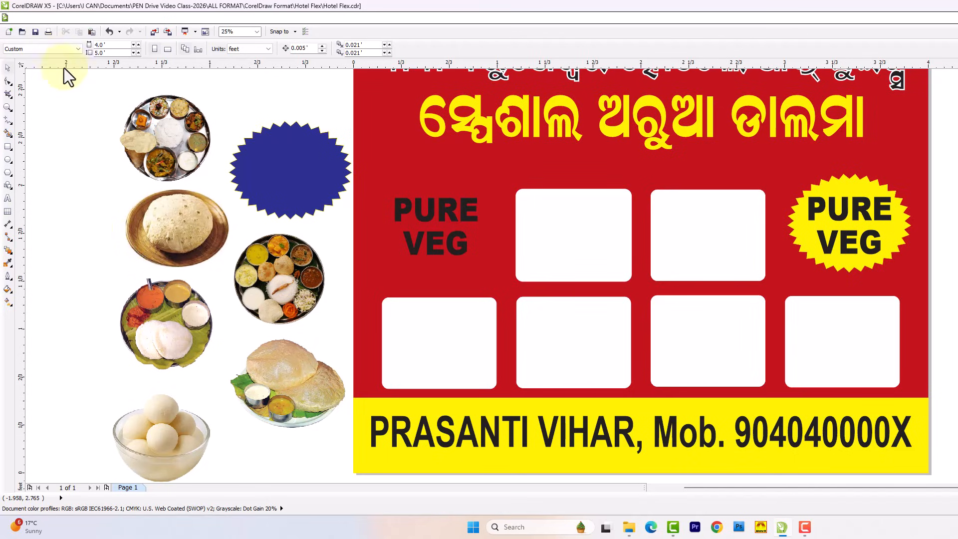
click(20, 20)
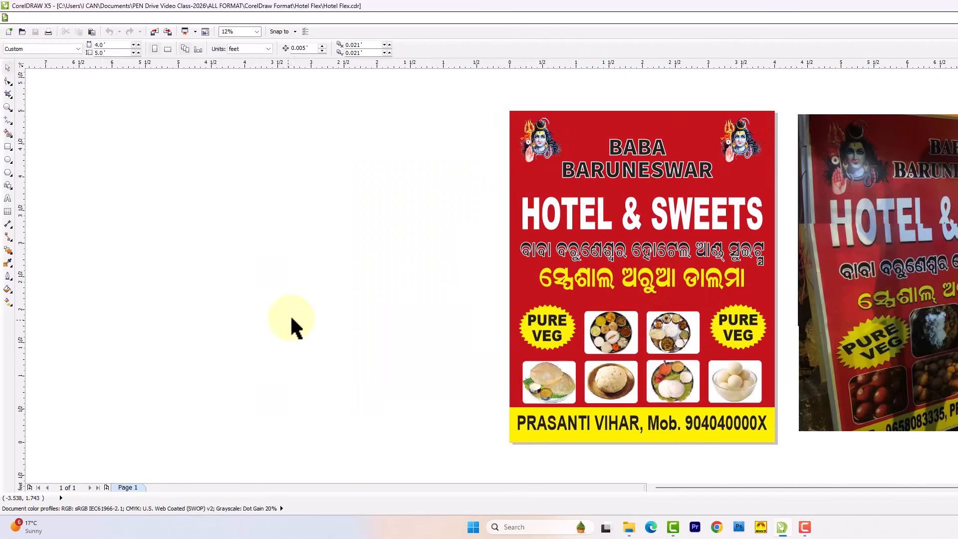
Examine the shape and properties of the yellow starburst behind the first PURE VEG text.
scroll(291, 319, down, 1)
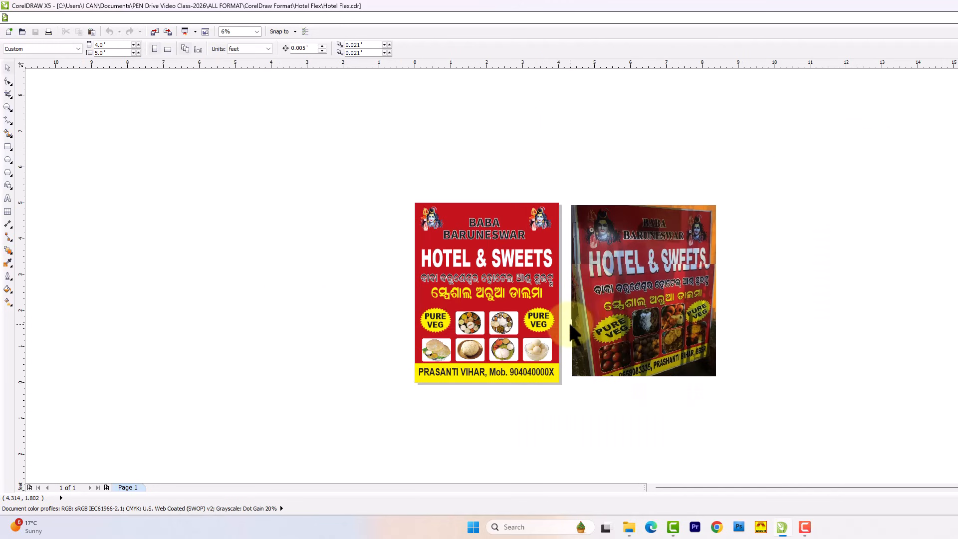
scroll(514, 333, up, 2)
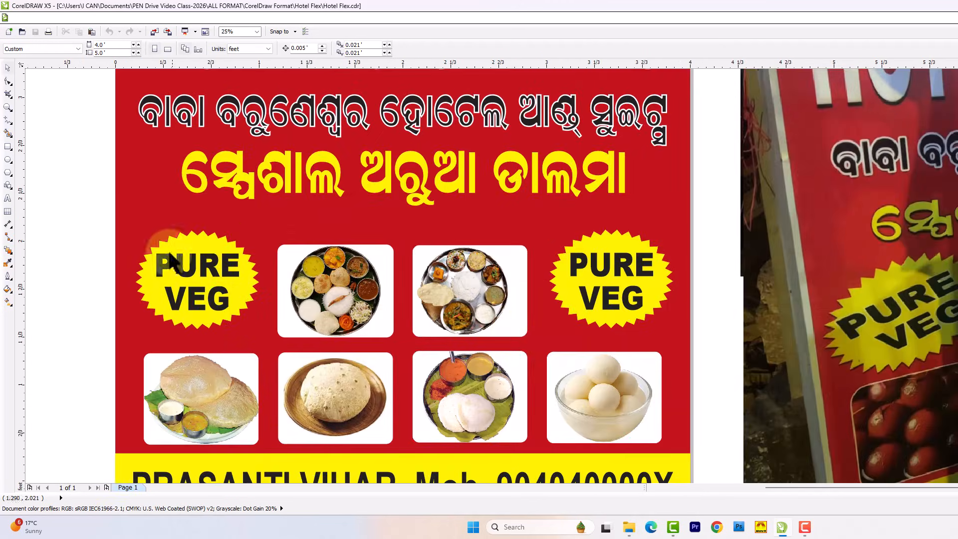
scroll(188, 239, up, 1)
click(190, 232)
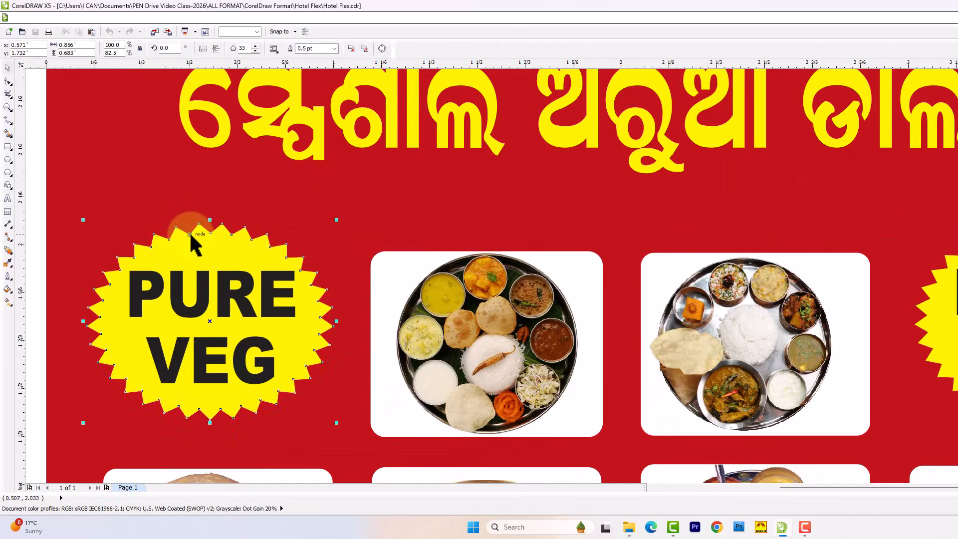
scroll(414, 222, down, 1)
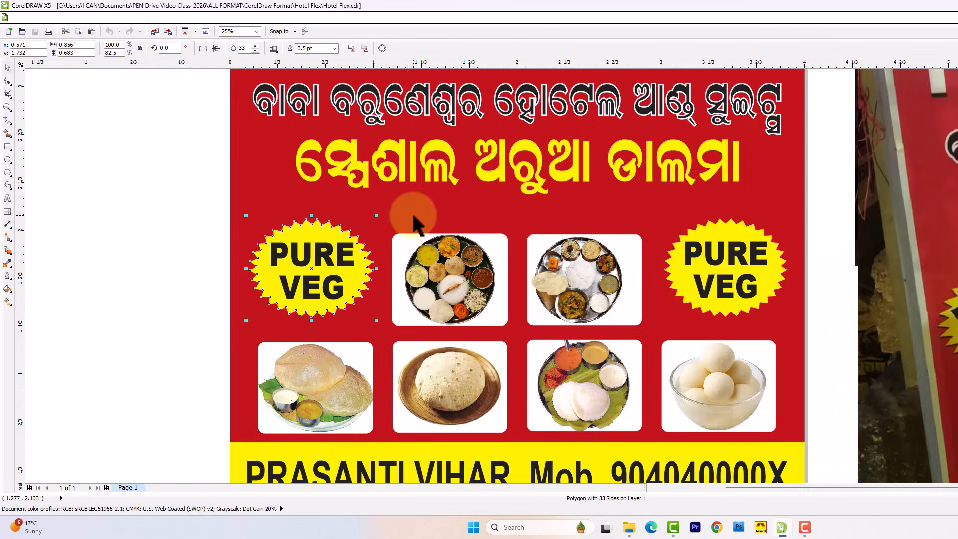
scroll(413, 223, down, 1)
scroll(168, 228, up, 1)
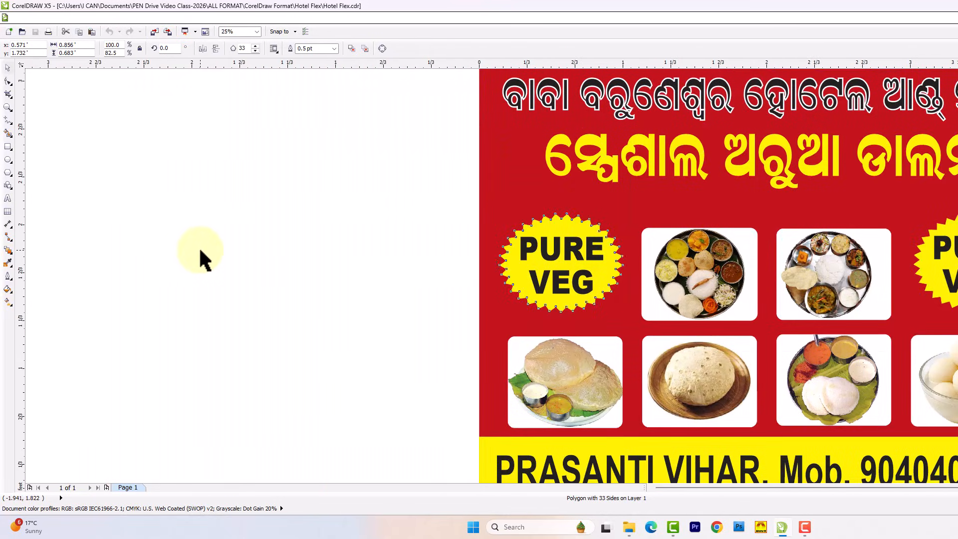
click(235, 250)
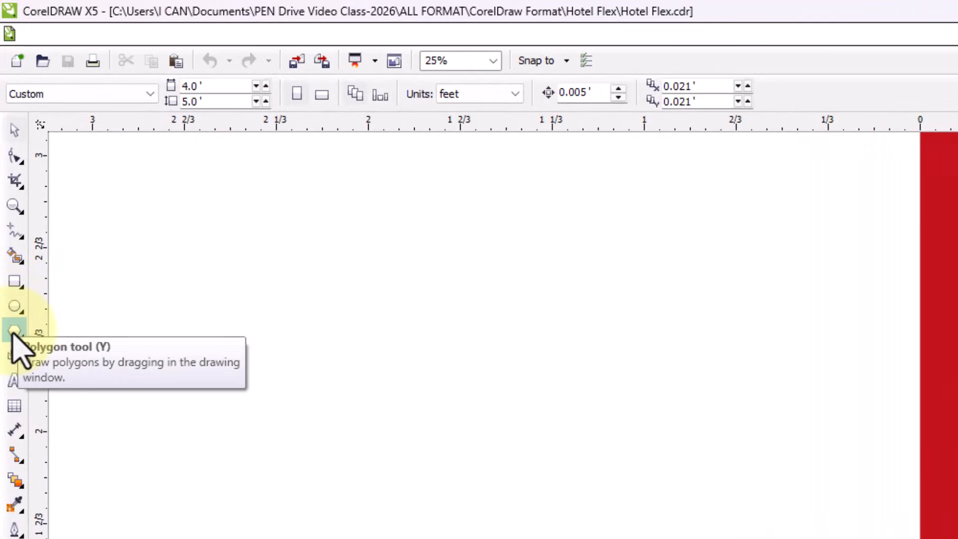
Draw a five-sided polygon about 1.8 ft wide and 1.2 ft high in the empty area beside the page.
click(14, 330)
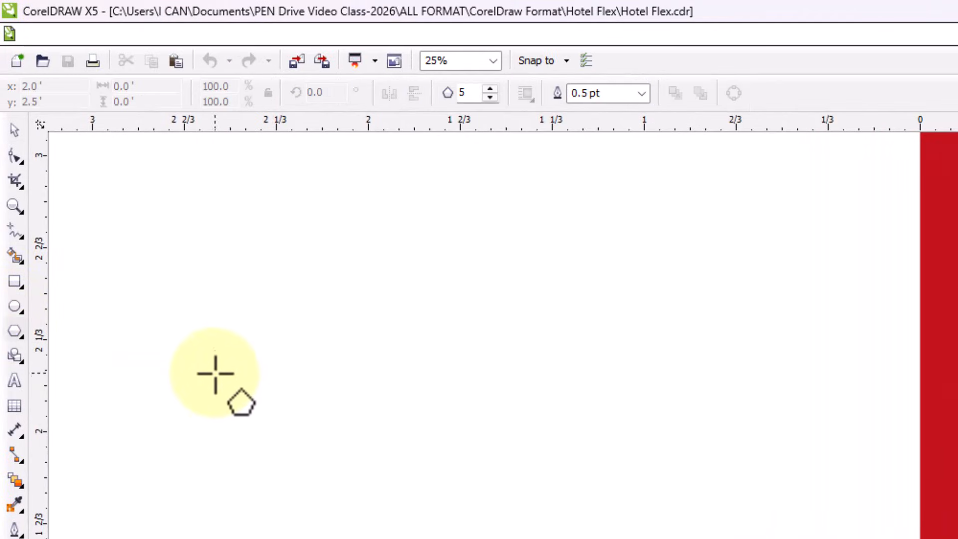
click(22, 338)
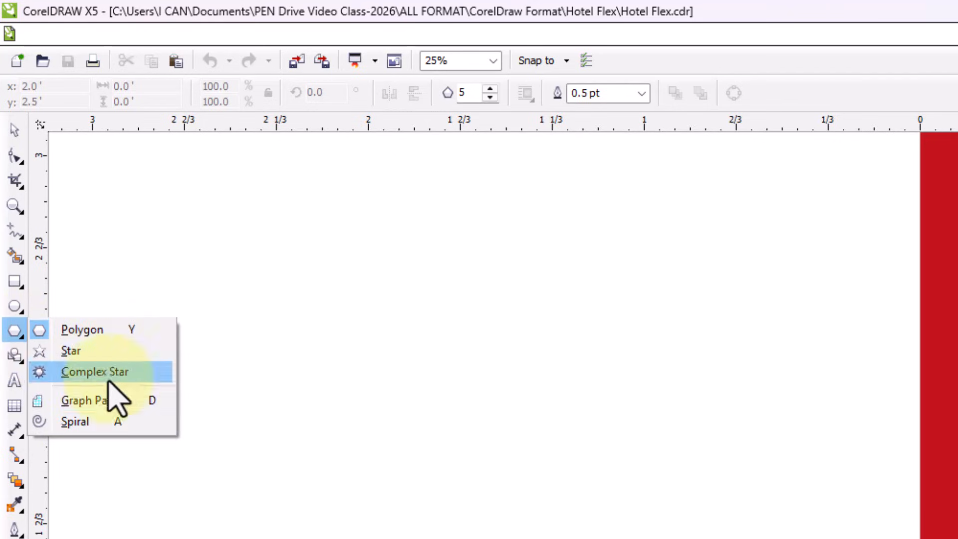
click(85, 330)
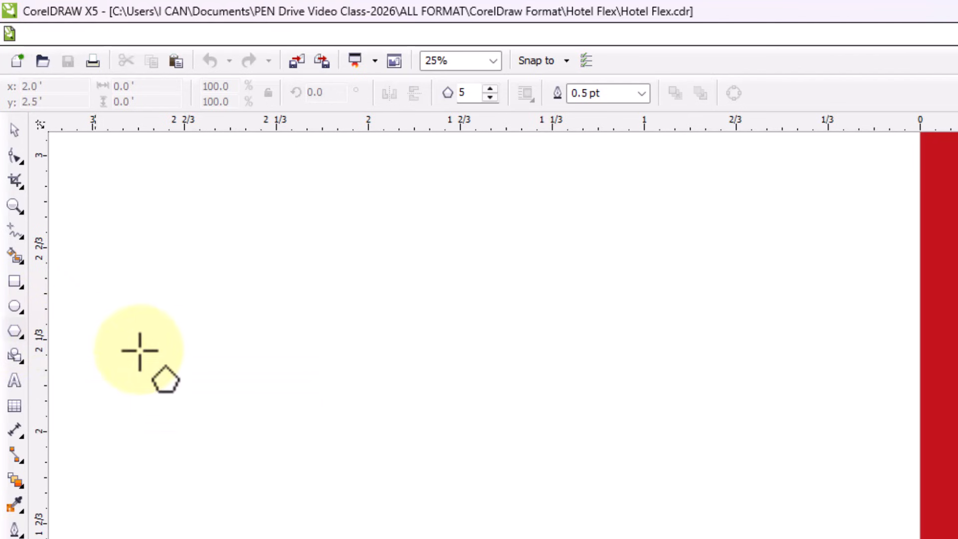
drag(184, 388, 716, 538)
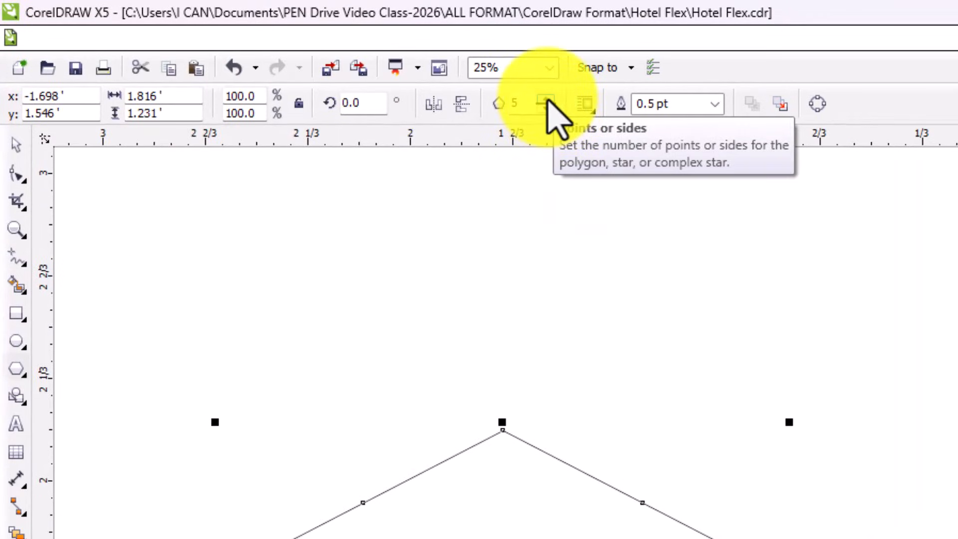
Set the polygon's number of sides to 30.
click(548, 99)
click(547, 99)
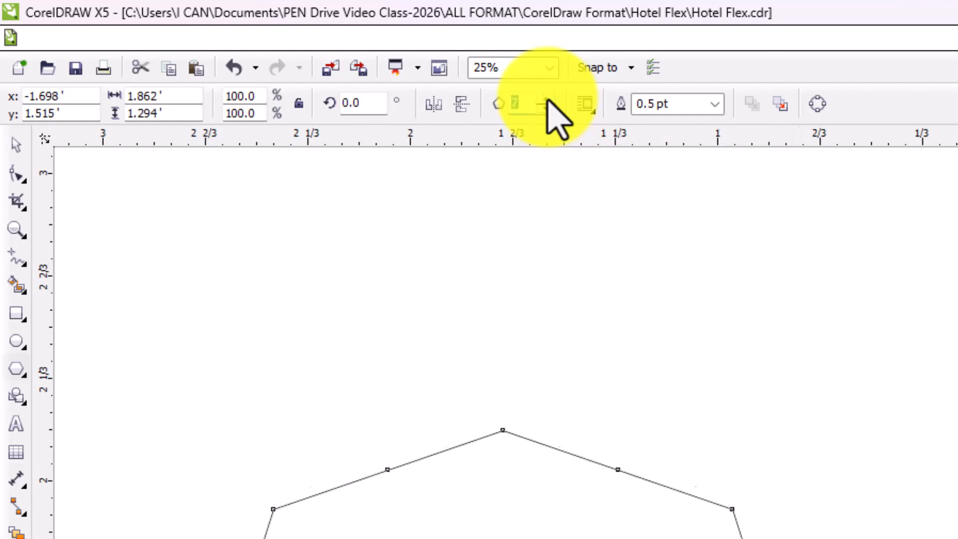
click(547, 99)
click(547, 99)
click(547, 99)
click(547, 100)
click(547, 100)
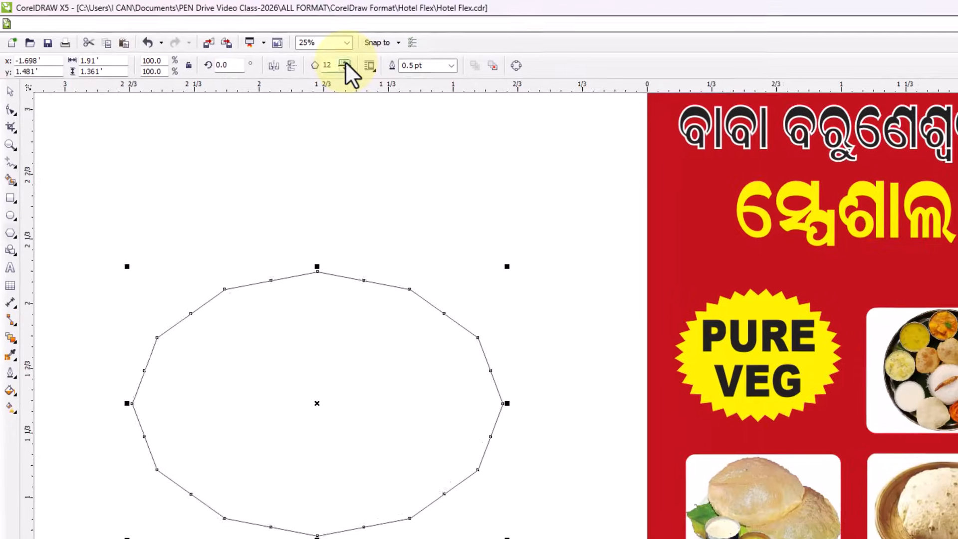
click(345, 63)
click(344, 63)
click(345, 63)
click(345, 63)
click(344, 63)
click(344, 62)
click(345, 63)
click(345, 63)
click(341, 63)
click(341, 63)
click(341, 63)
click(341, 62)
click(341, 62)
click(341, 62)
click(340, 62)
click(341, 62)
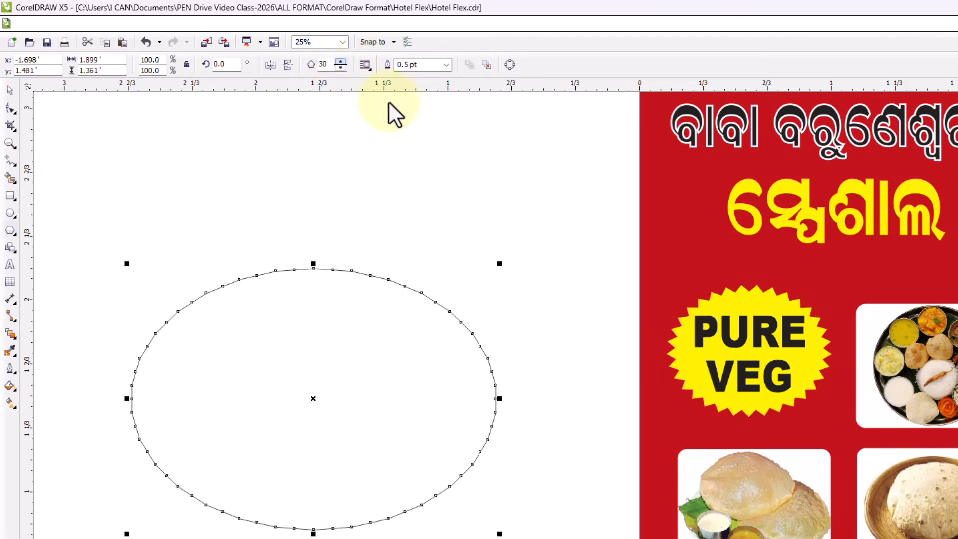
click(444, 188)
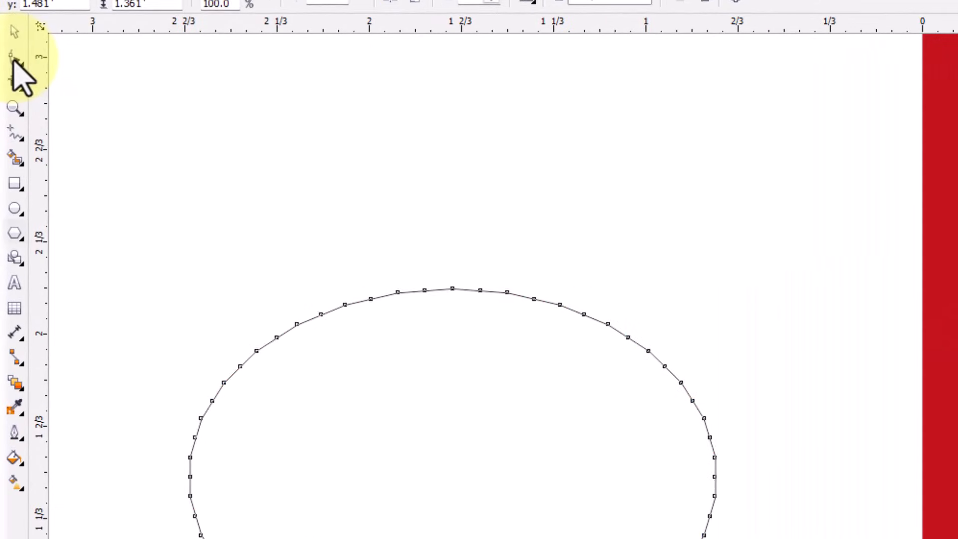
Pull one of the polygon's mid-side nodes inward with the Shape tool to form a jagged starburst outline.
click(11, 109)
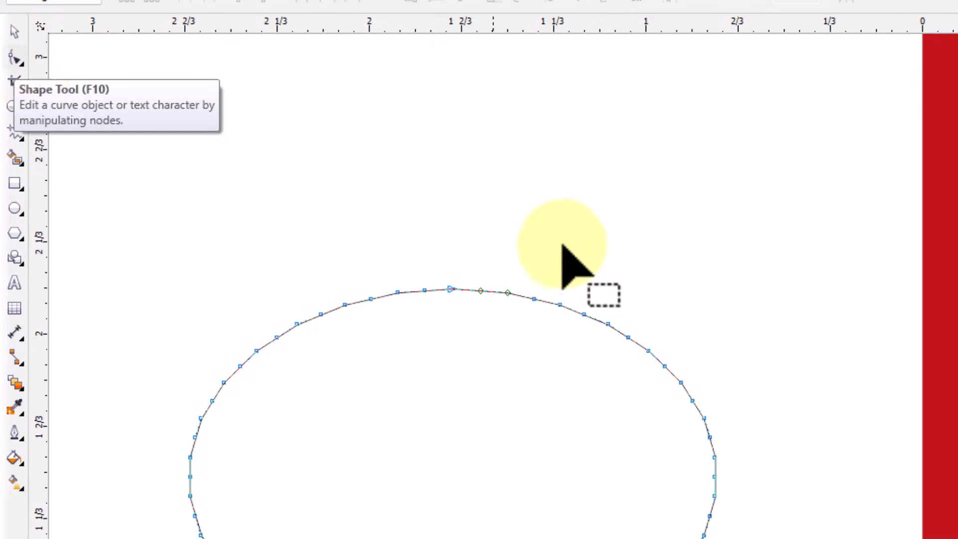
scroll(417, 299, up, 3)
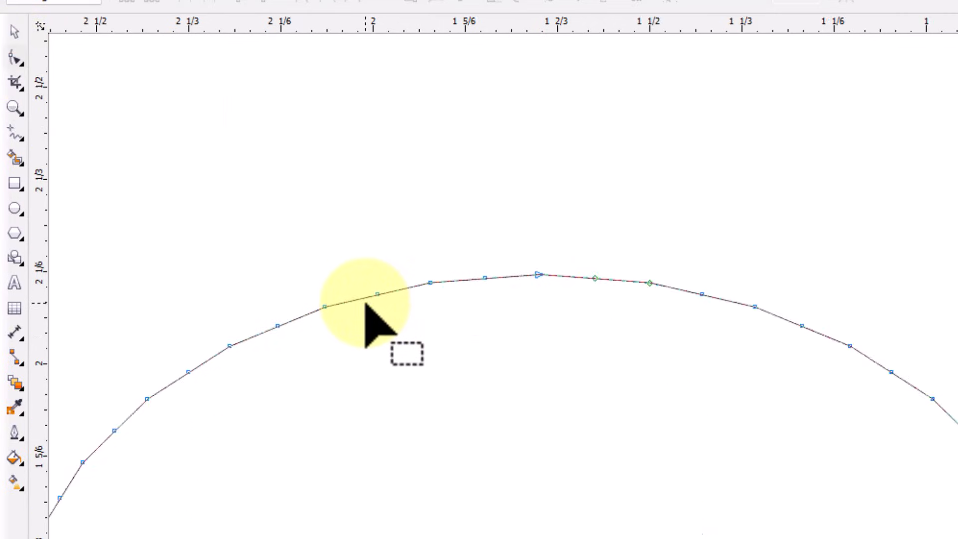
drag(377, 295, 388, 337)
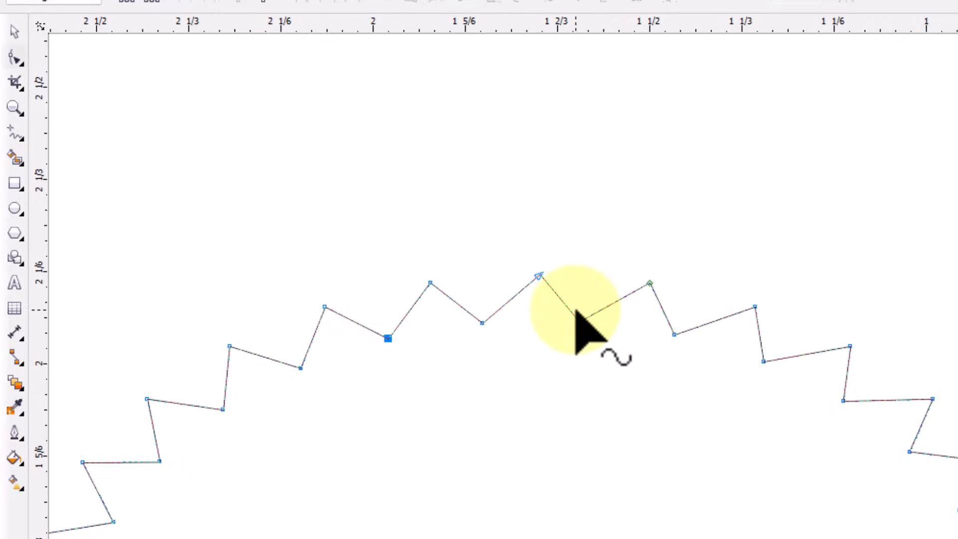
scroll(603, 269, down, 2)
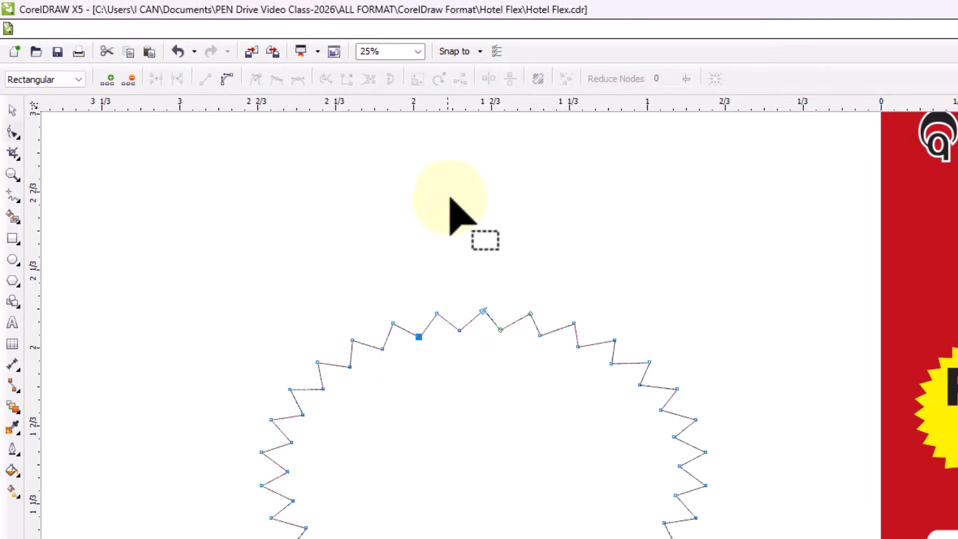
Set the starburst's number of points to 36.
click(18, 110)
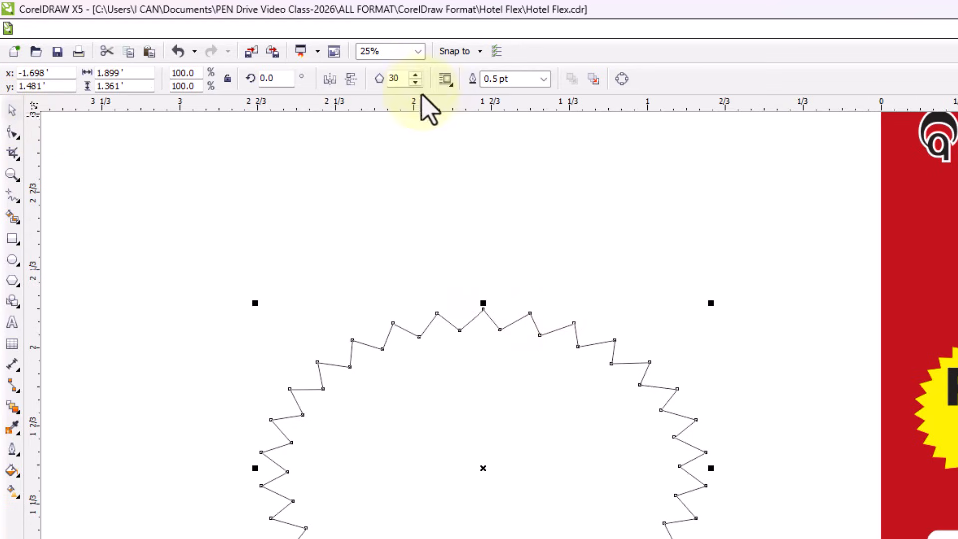
click(416, 76)
click(416, 76)
click(416, 76)
click(416, 76)
click(416, 75)
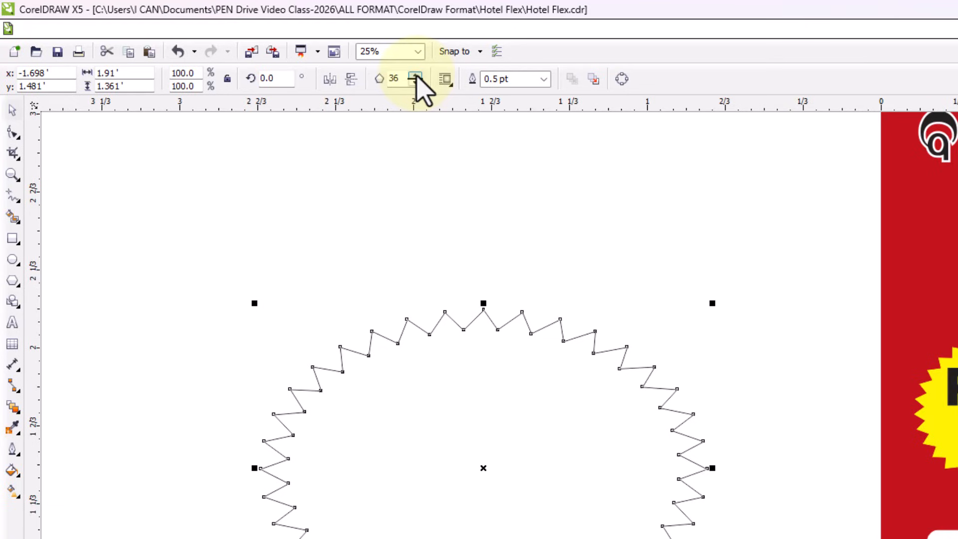
Move an inner node slightly outward with the Shape tool to make the starburst's points shallower, and reselect the whole shape.
click(13, 132)
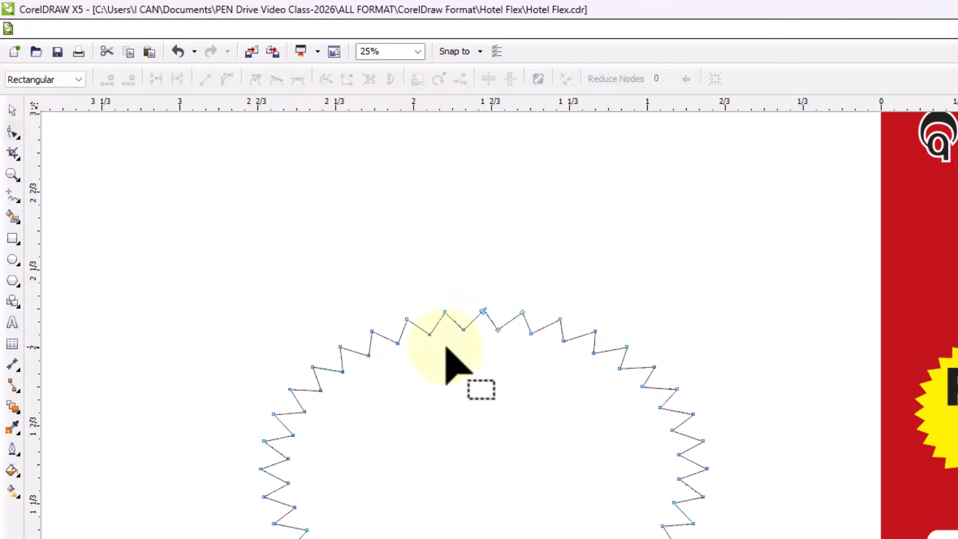
scroll(449, 346, up, 1)
click(420, 338)
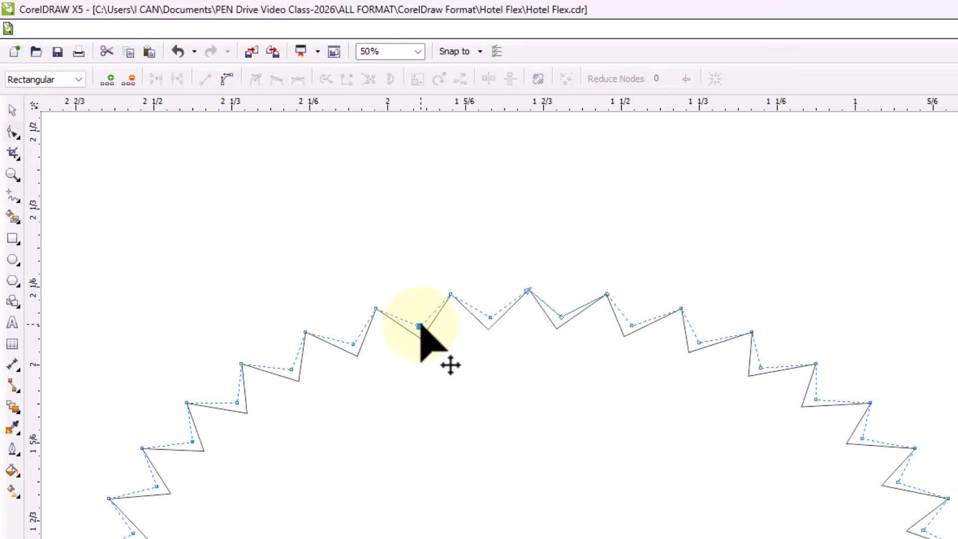
scroll(419, 327, down, 2)
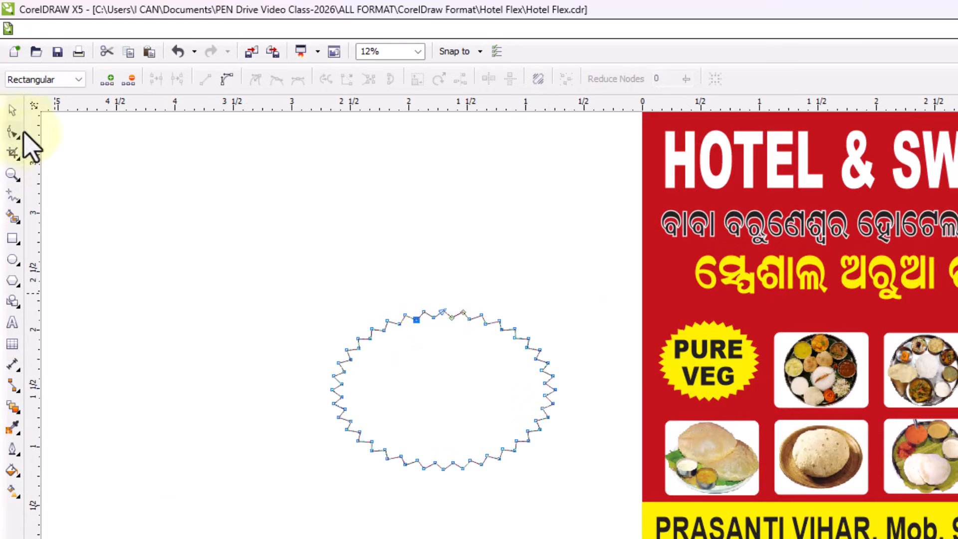
click(12, 110)
click(519, 462)
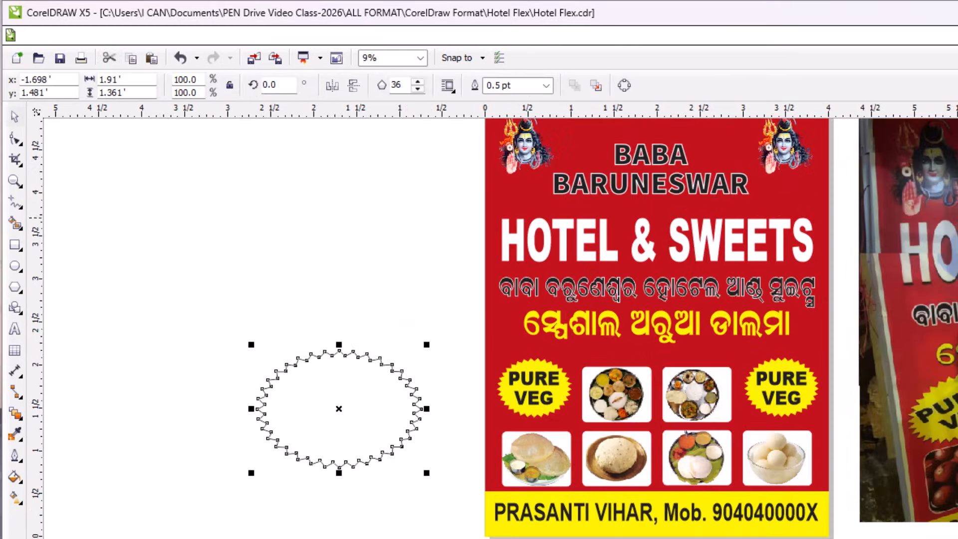
Try several palette colours as the starburst's fill, ending with red (C0 M100 Y100 K0).
click(946, 199)
click(947, 207)
click(946, 215)
click(946, 224)
click(946, 233)
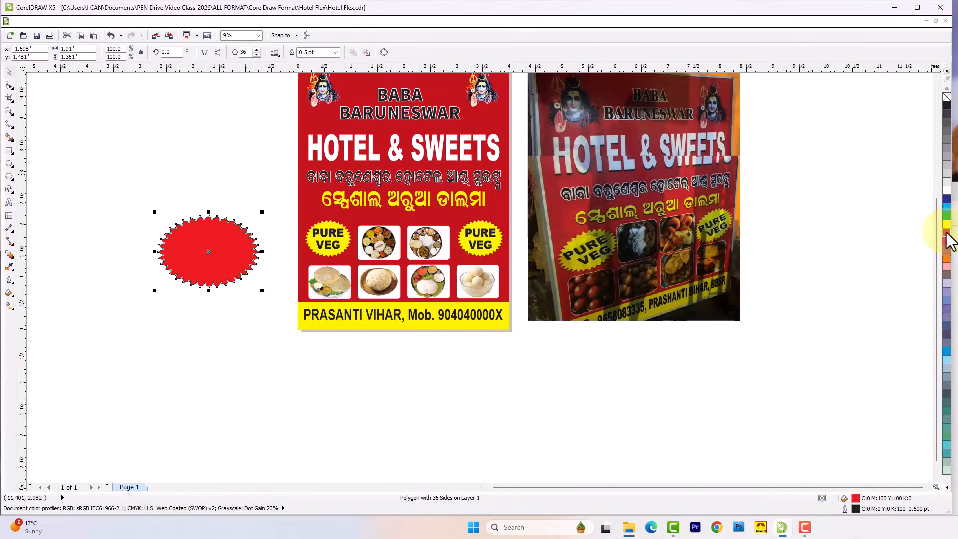
Try magenta as the starburst's fill, ending with blue (C100 M100 Y0 K0).
click(946, 241)
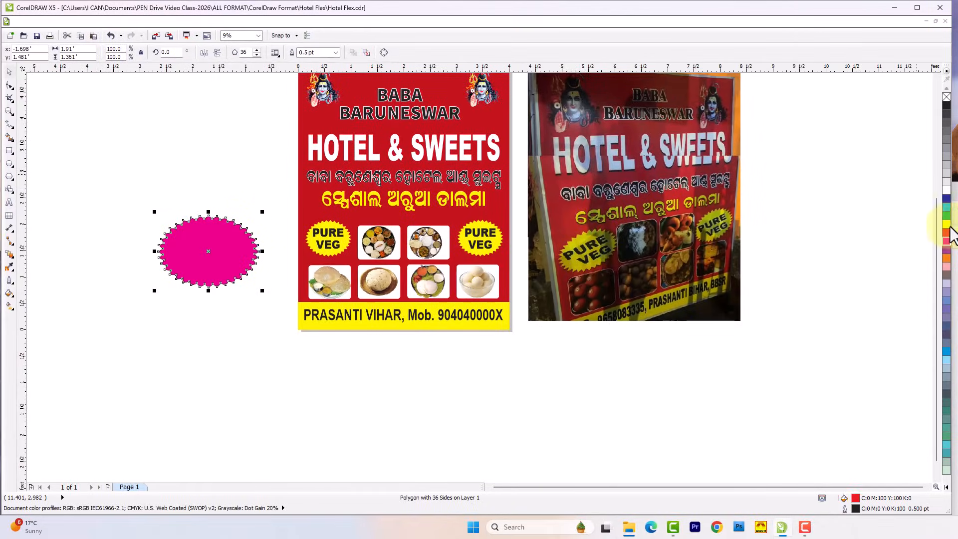
click(946, 199)
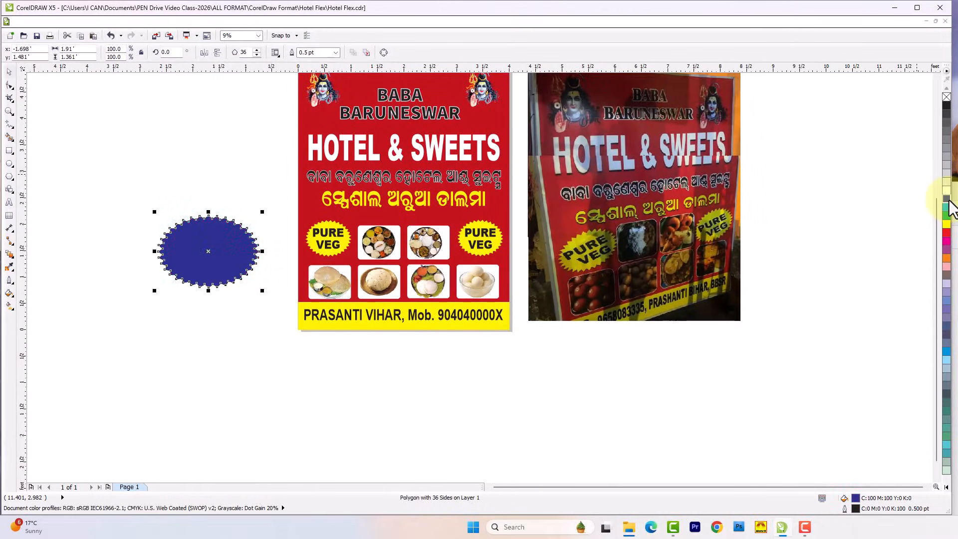
click(244, 321)
Move the blue starburst about 0.44 ft horizontally toward the banner and deselect it.
scroll(215, 244, up, 2)
click(212, 252)
drag(212, 253, 257, 250)
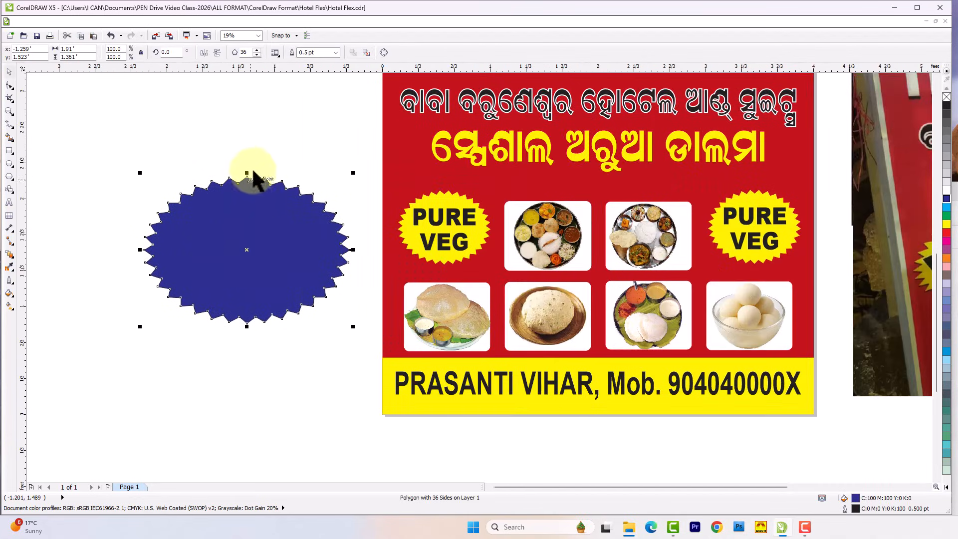
click(253, 113)
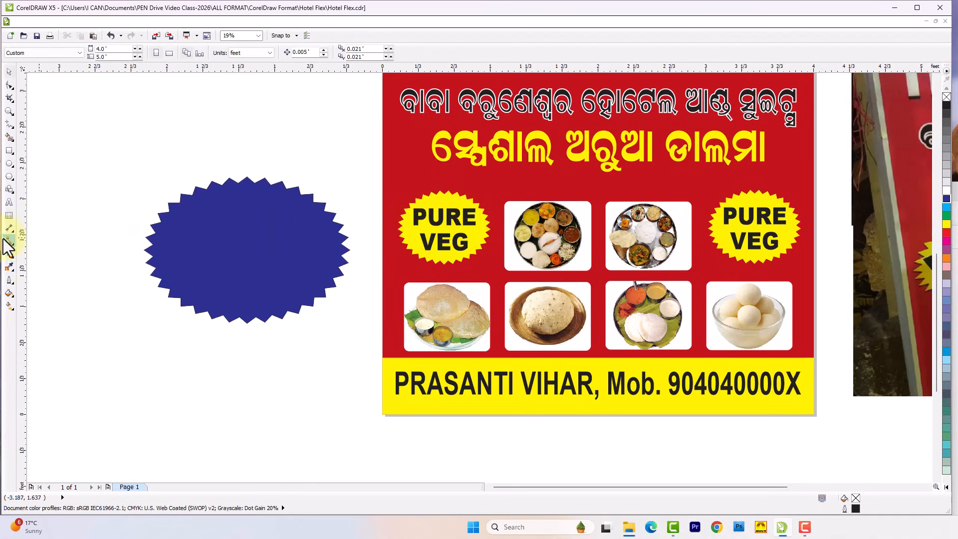
Add the artistic text PURE VEG on the starburst and enlarge it to about 251 pt, nearly the starburst's width.
click(10, 203)
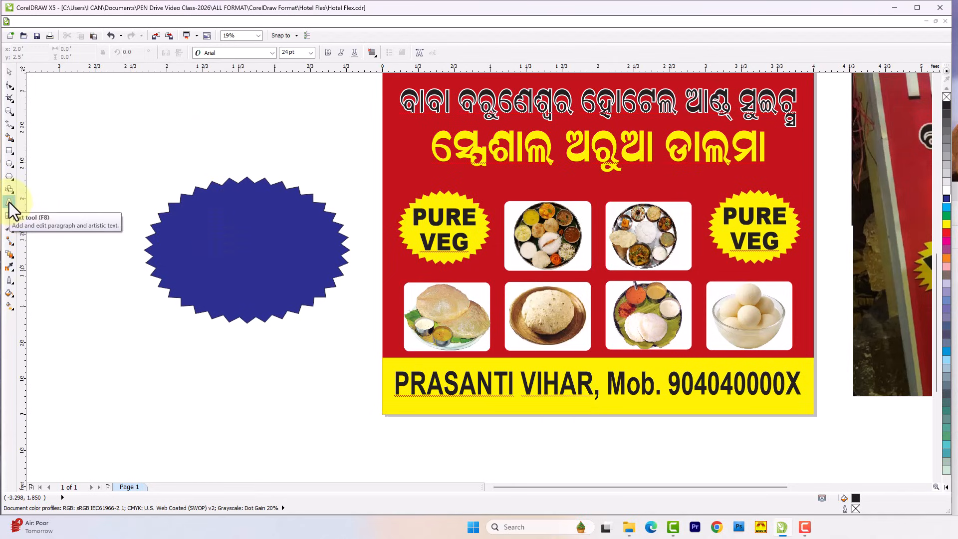
click(178, 230)
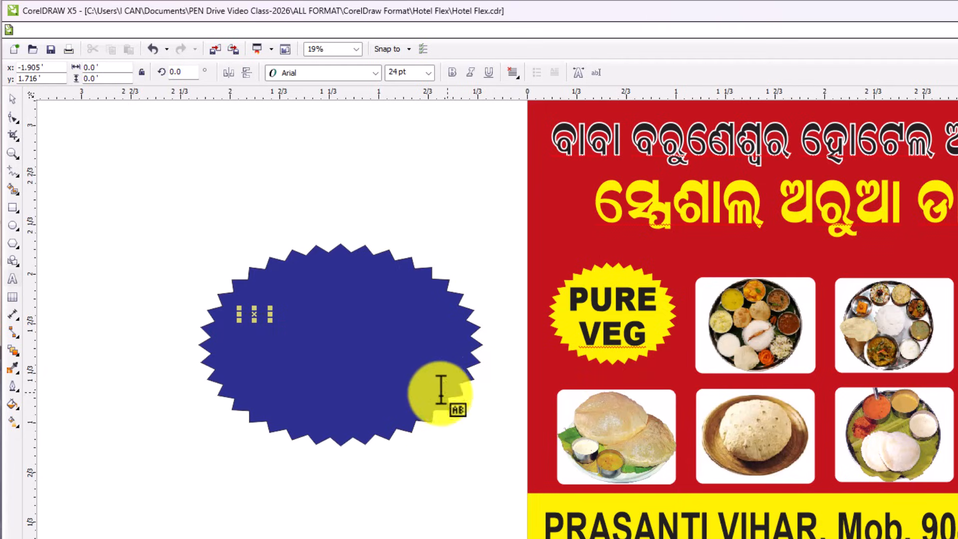
drag(269, 321, 470, 414)
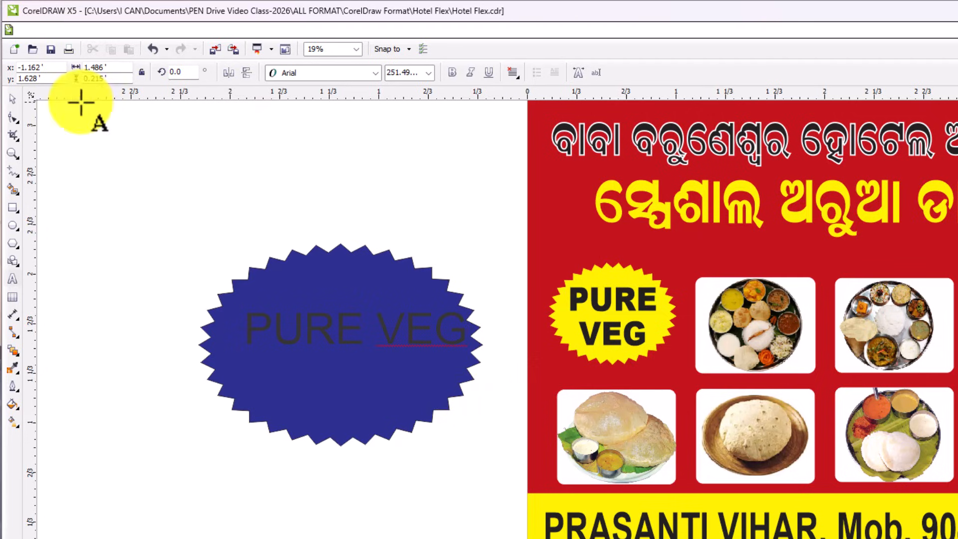
Colour the PURE VEG text white and make it bold.
click(11, 100)
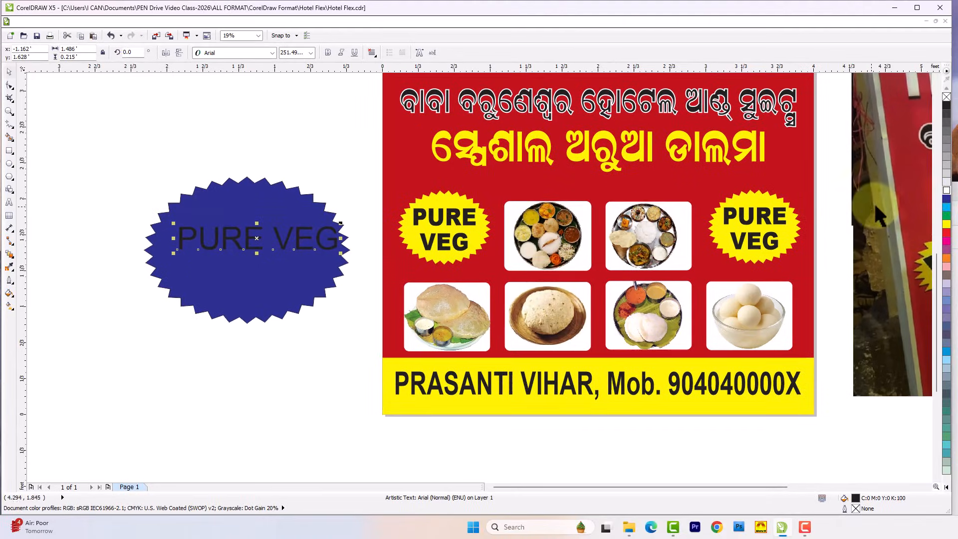
click(946, 190)
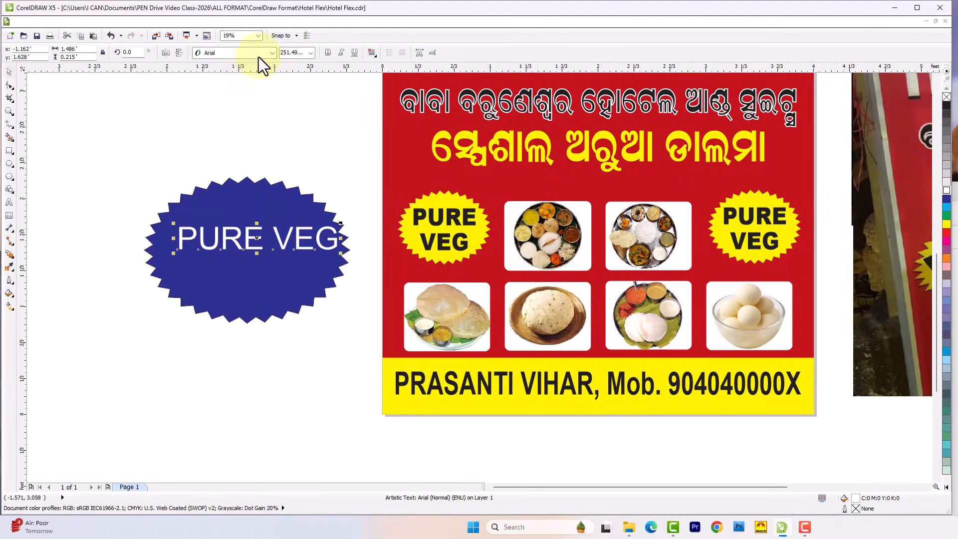
click(327, 54)
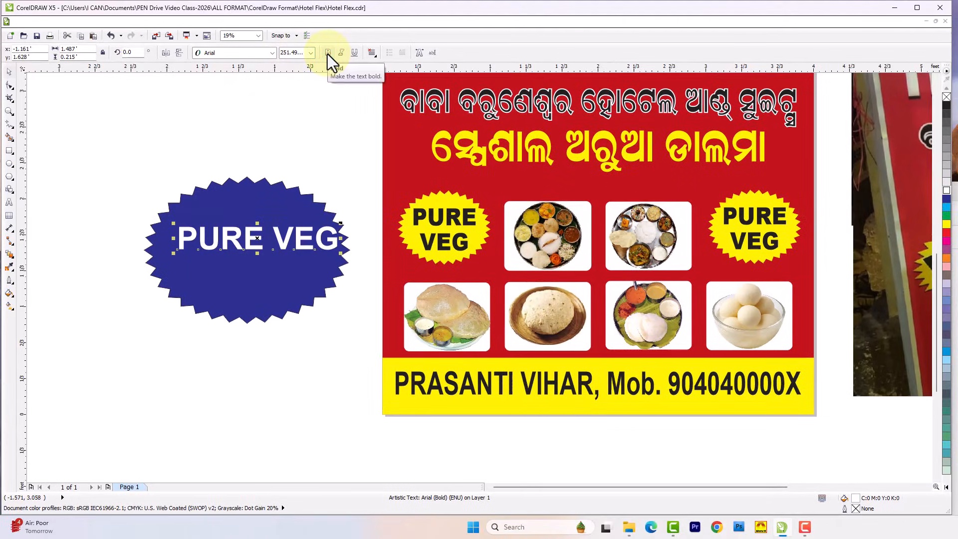
Break the text into two lines, PURE above VEG, and centre-align them.
double_click(275, 239)
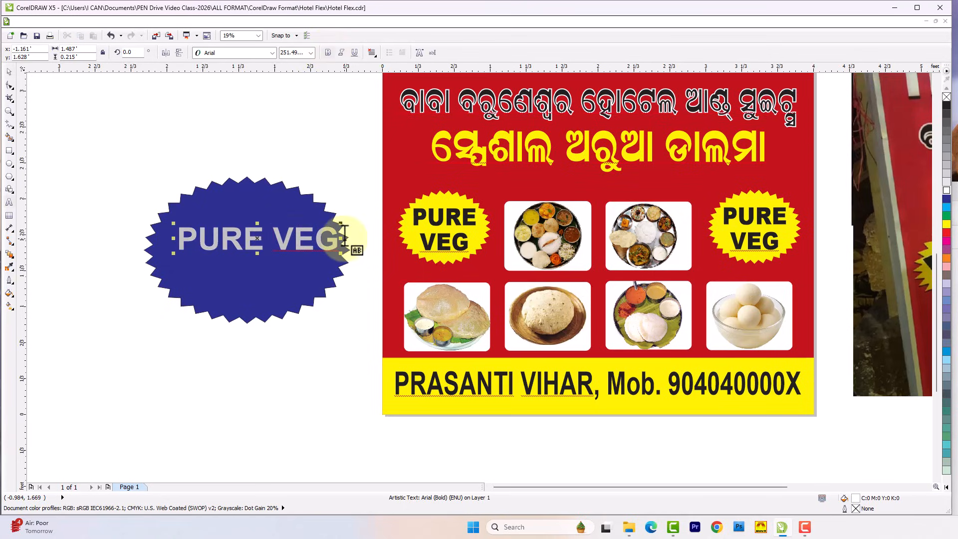
key(Return)
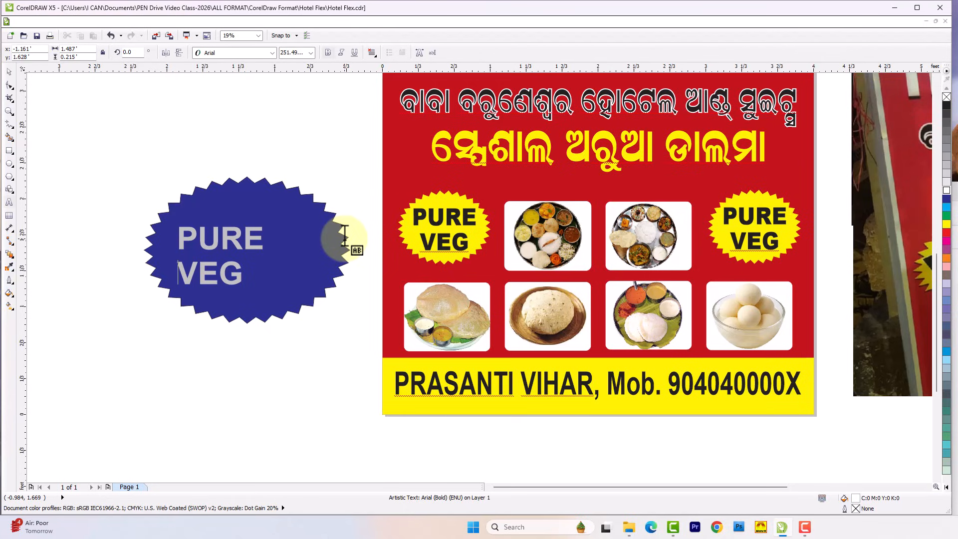
key(ctrl+a)
key(ctrl+e)
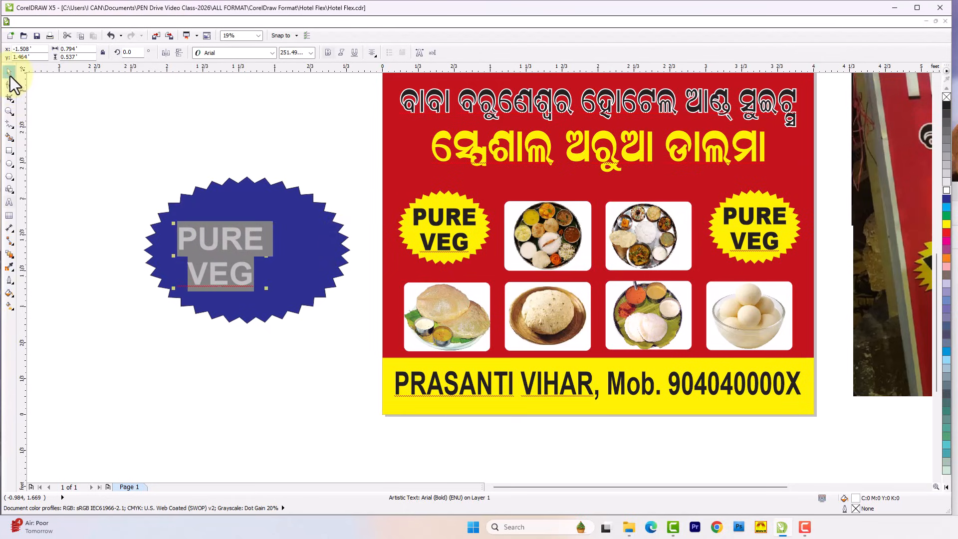
Enlarge the two-line PURE VEG text to about 395 pt and centre it on the blue starburst.
click(12, 75)
drag(267, 223, 338, 190)
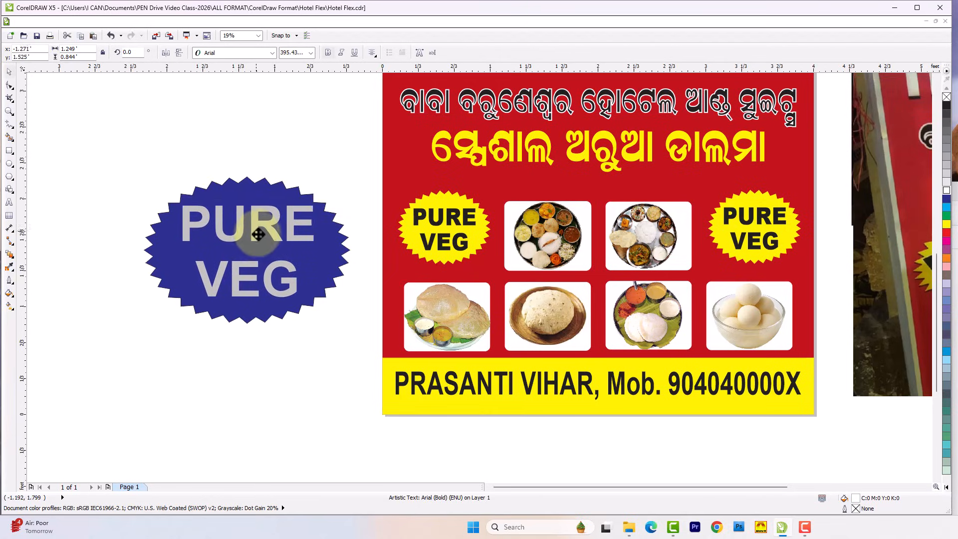
click(231, 412)
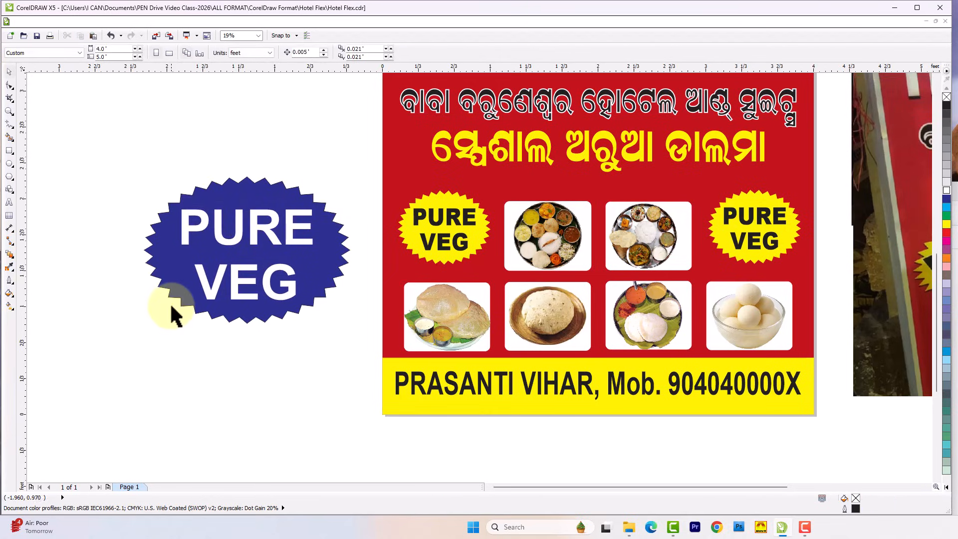
scroll(172, 316, down, 1)
scroll(243, 279, up, 1)
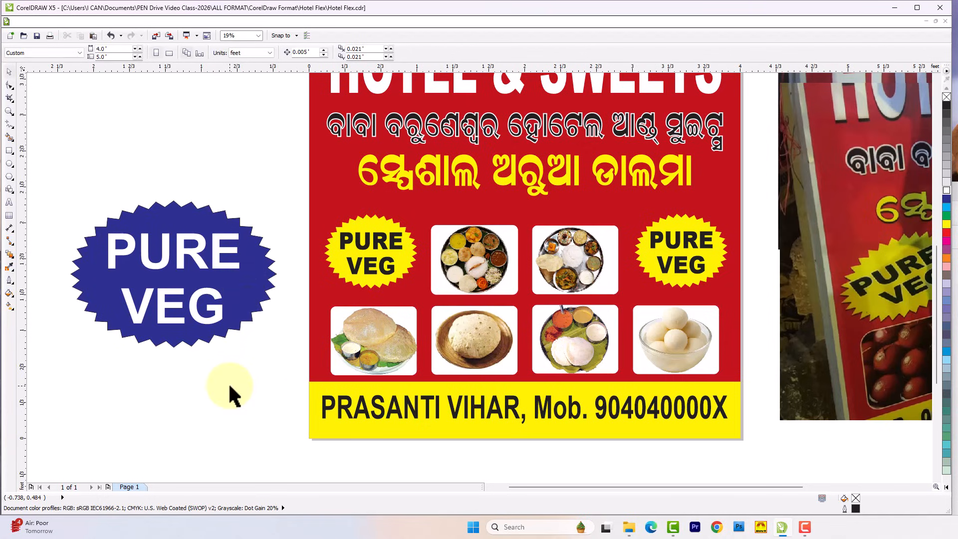
click(487, 268)
click(564, 266)
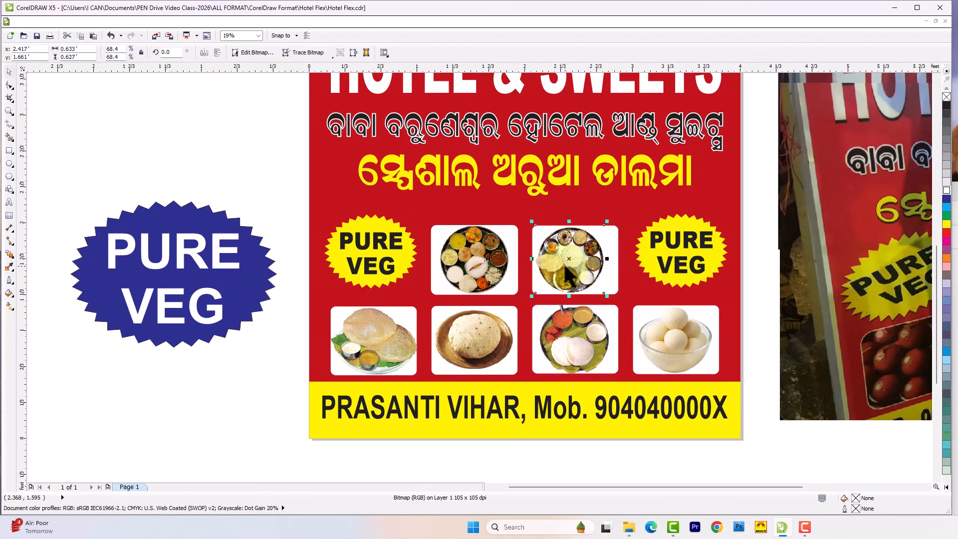
click(473, 281)
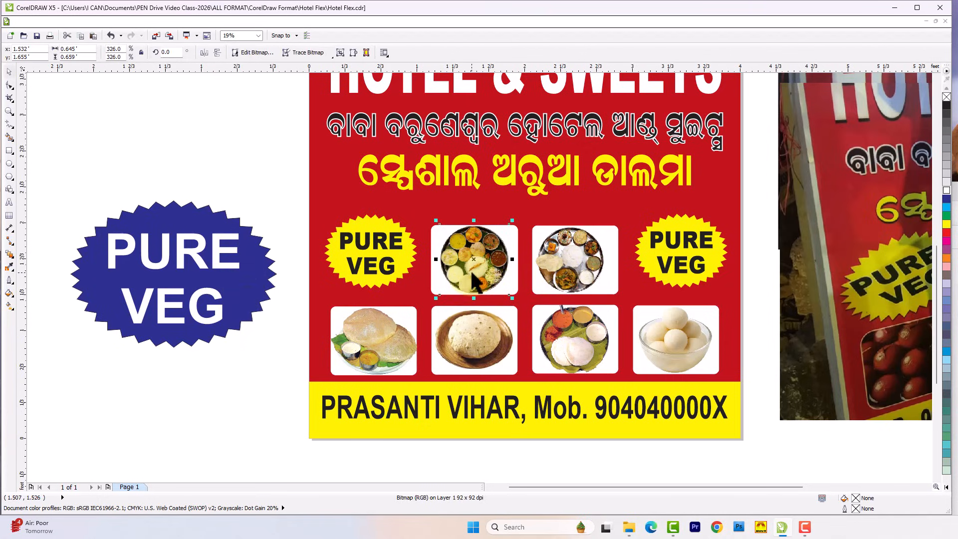
click(242, 399)
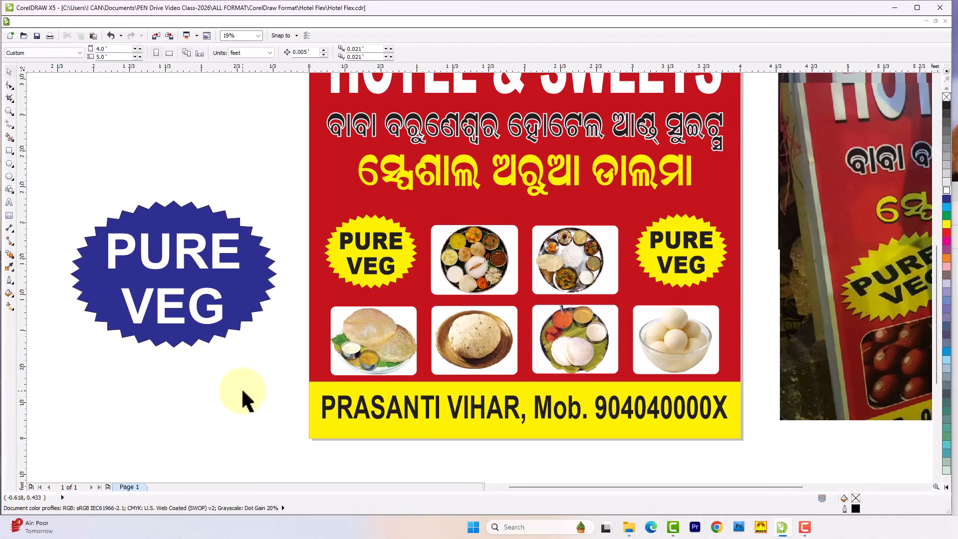
Select the blue starburst together with its PURE VEG text.
drag(44, 156, 309, 439)
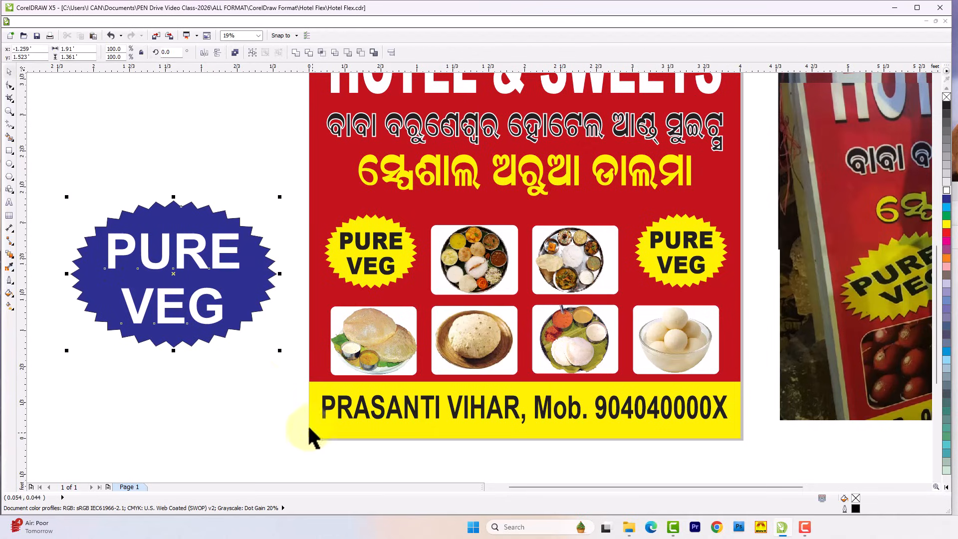